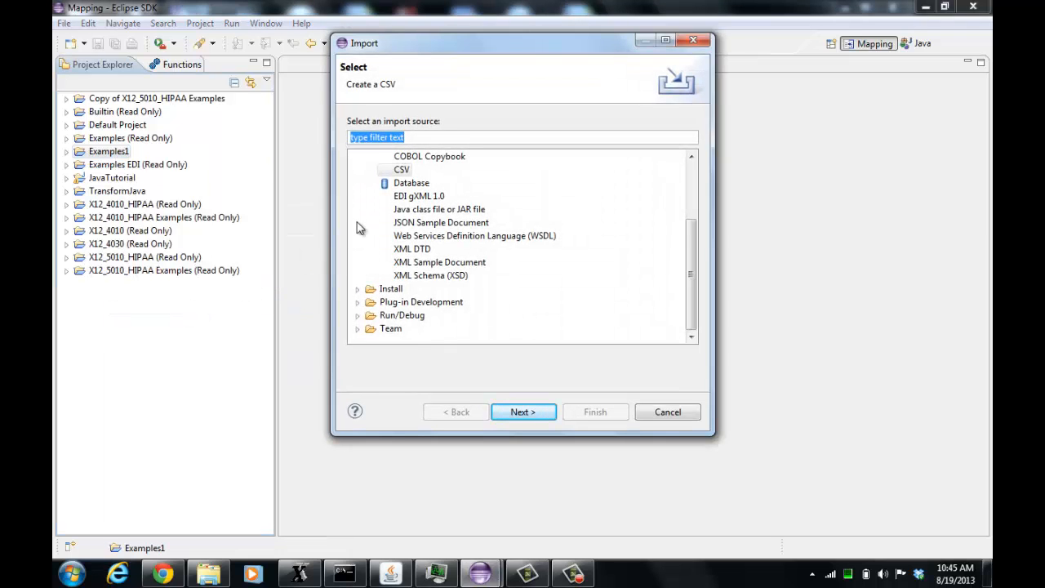
Step: Choose CSV under Data Mapper as the import source and continue to the source file selection
left_click_drag(696, 246, 696, 206)
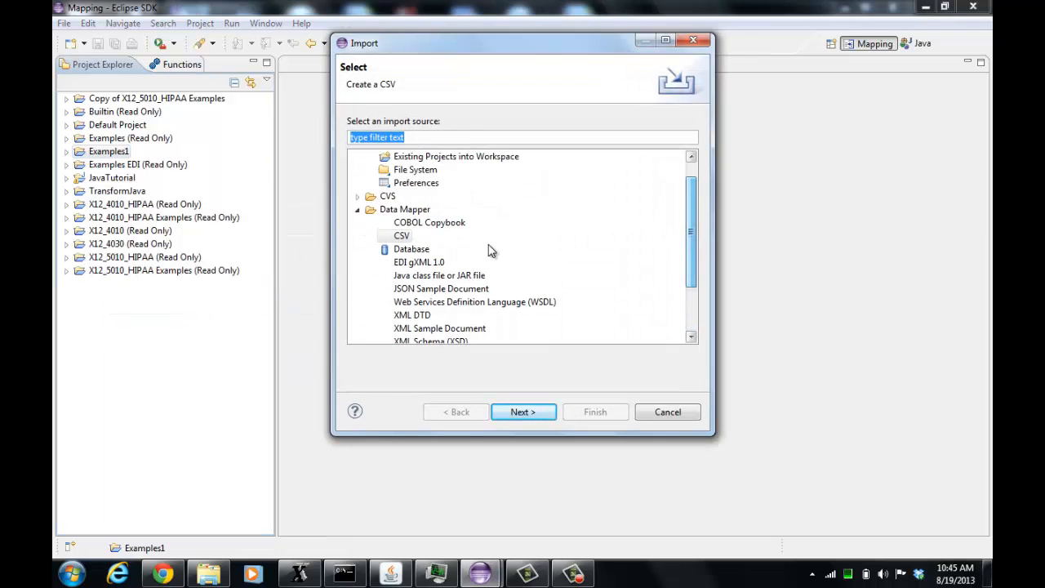
left_click(400, 238)
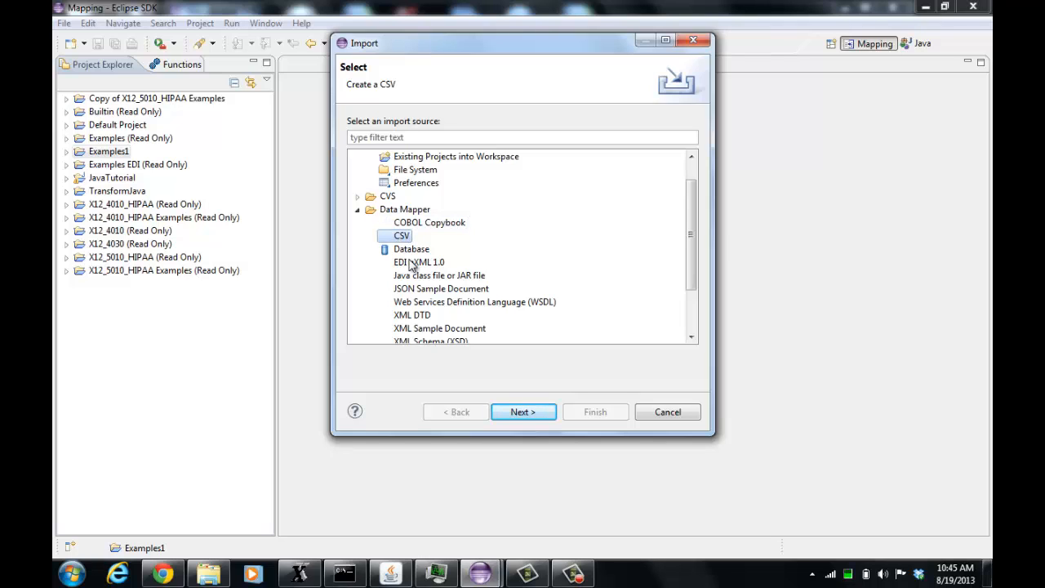
left_click(519, 412)
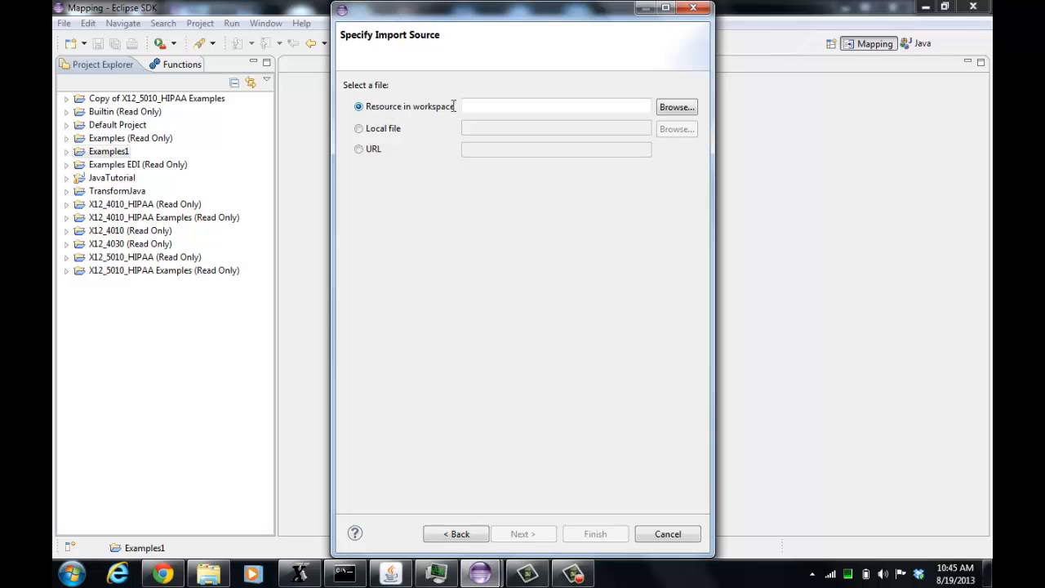
Step: Select the workspace file PayPalPO.csv from Examples1/Sample Data/CSV/PurchaseOrderPayPal as the file to import and continue
left_click(677, 107)
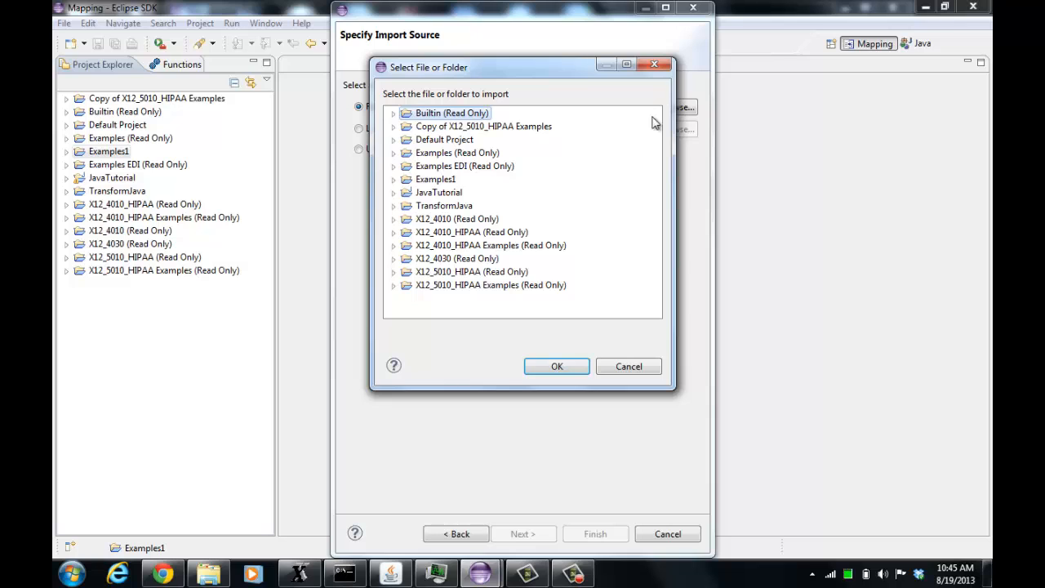
left_click(394, 180)
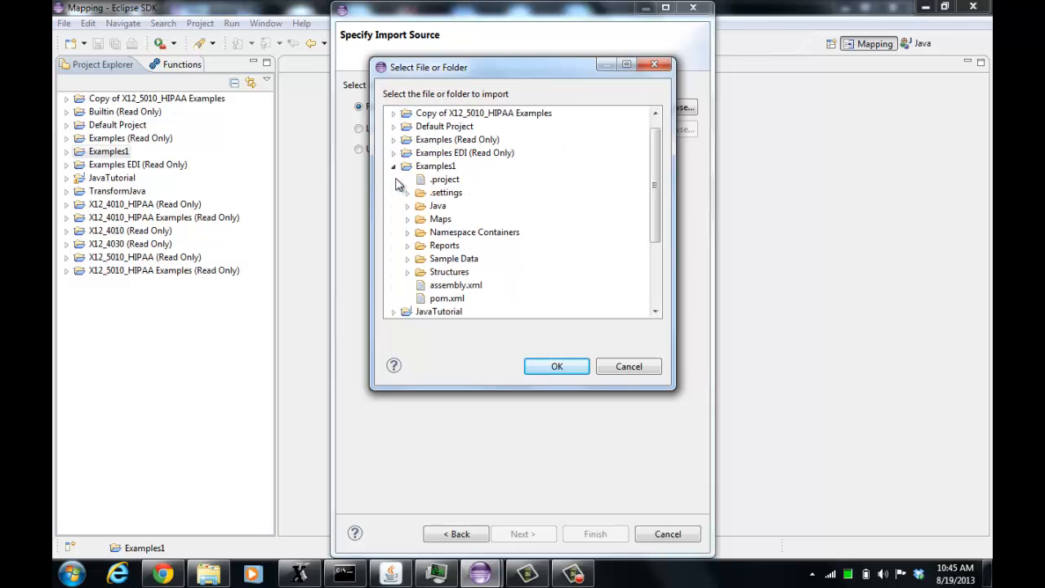
left_click(407, 258)
left_click(421, 206)
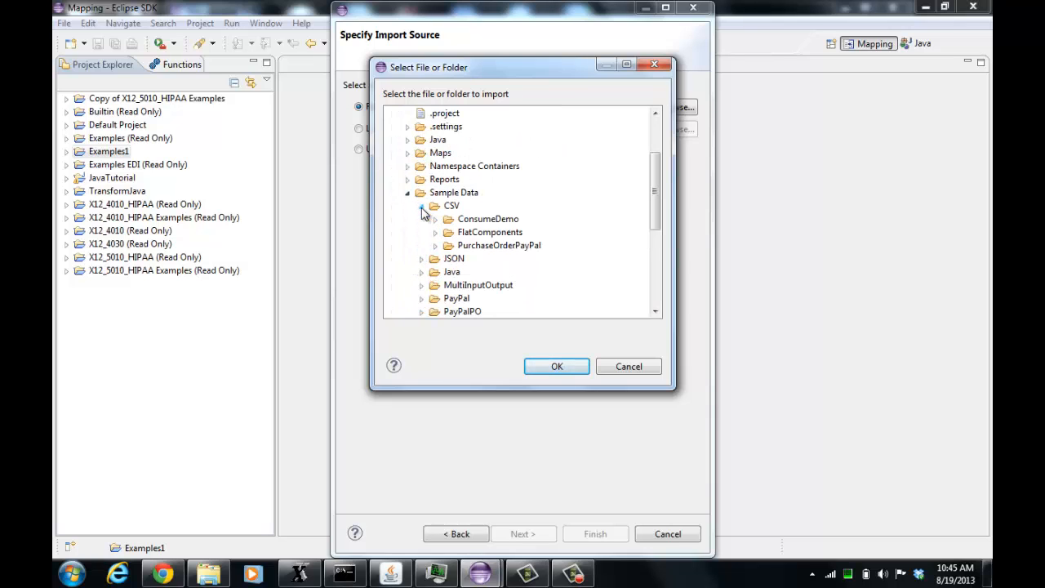
left_click(435, 245)
left_click(487, 273)
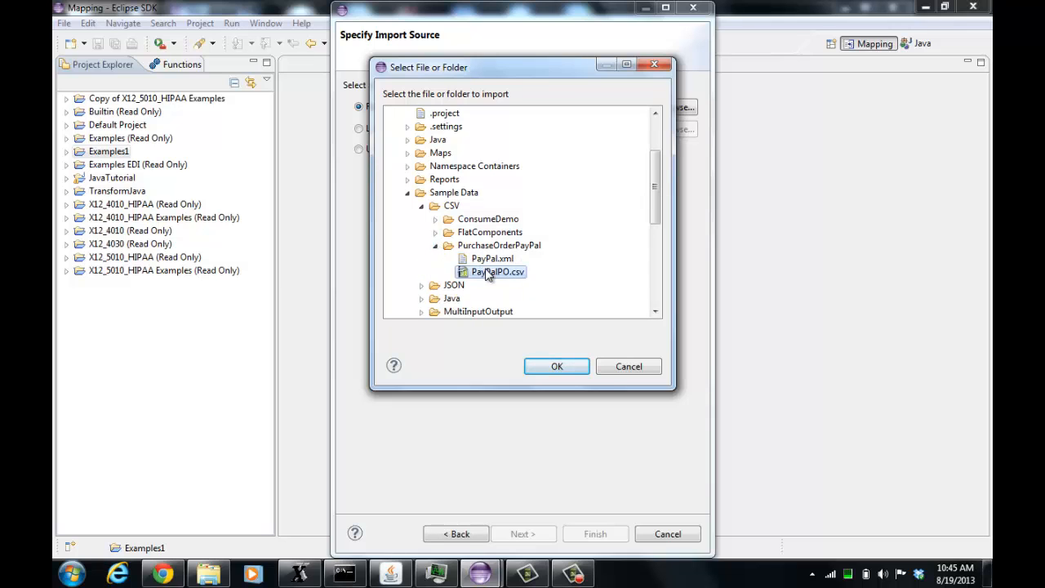
left_click(571, 369)
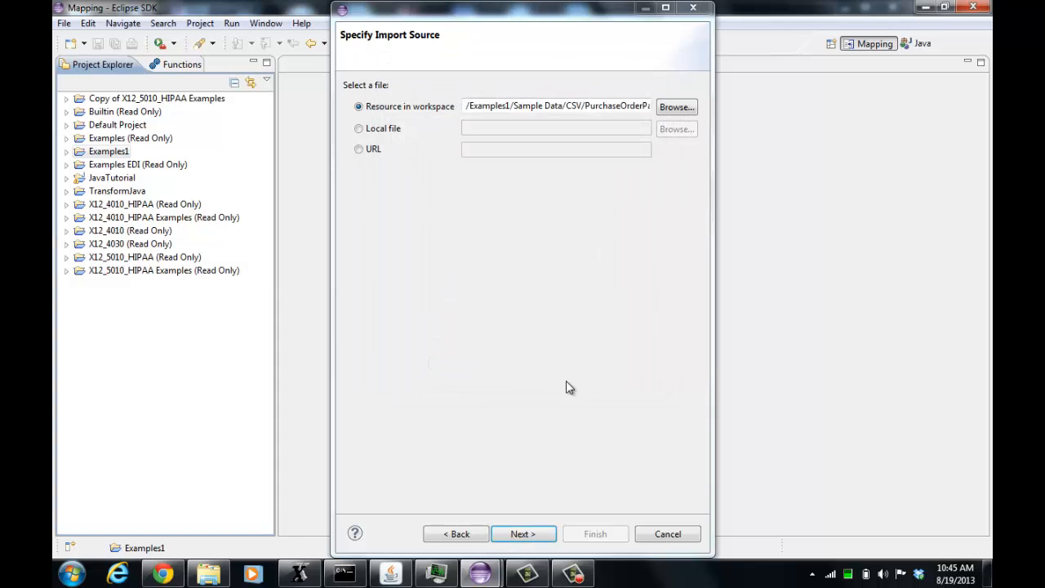
left_click(537, 533)
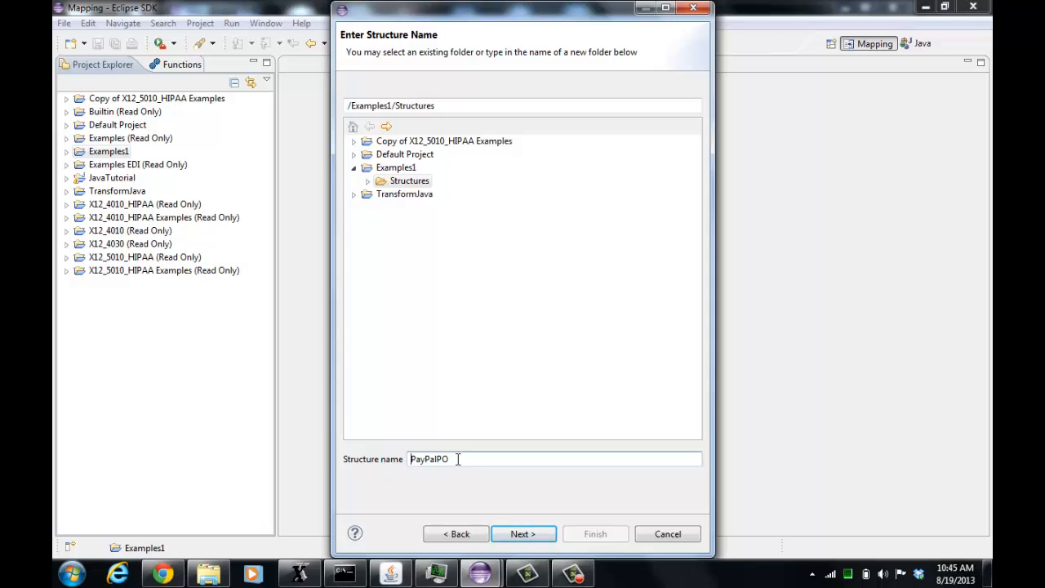
Step: Set the structure's destination folder to /Examples1/Structures/newfolder, keeping the structure name PayPalPO, and continue
left_click(370, 181)
left_click(458, 107)
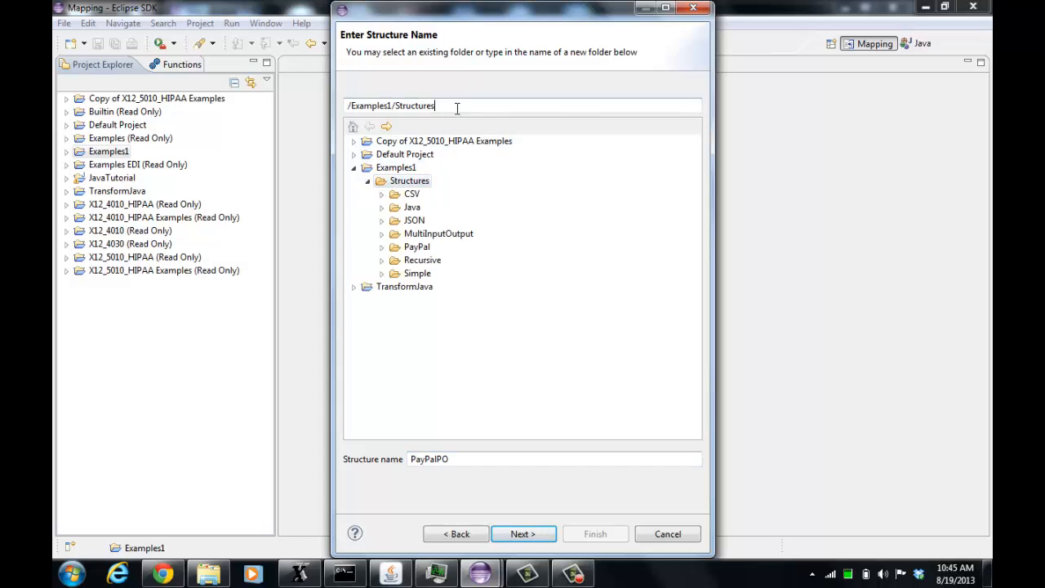
type("/newfolder")
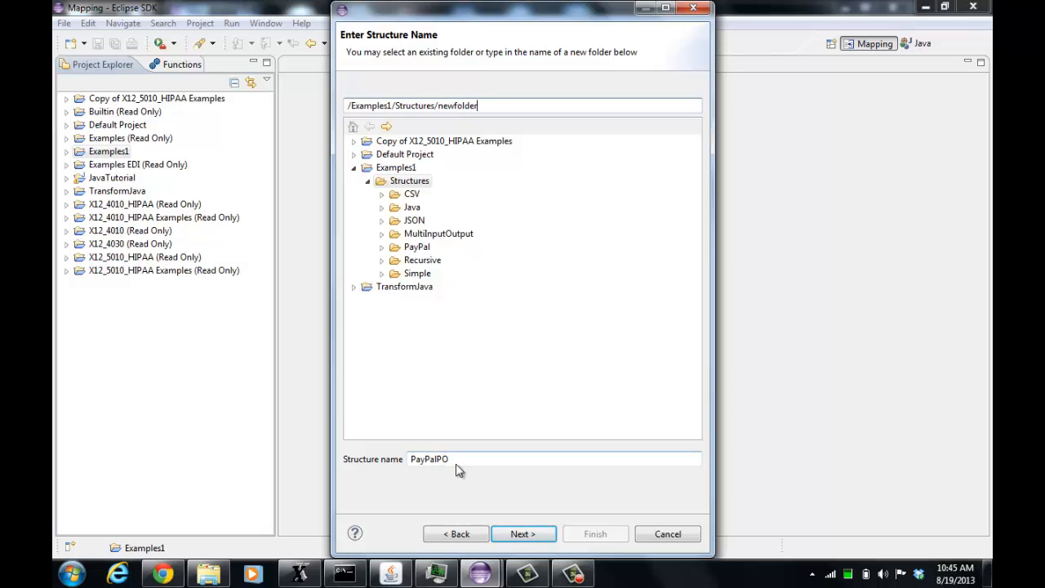
left_click(530, 540)
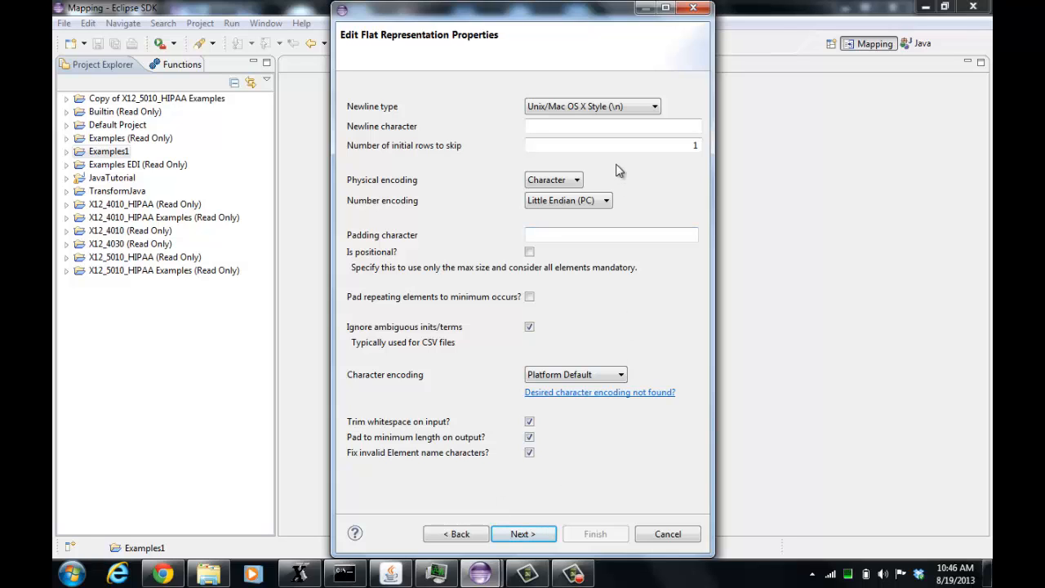
Step: Review the newline type, physical encoding, padding and character encoding options, and open the help on missing character encodings
left_click(642, 106)
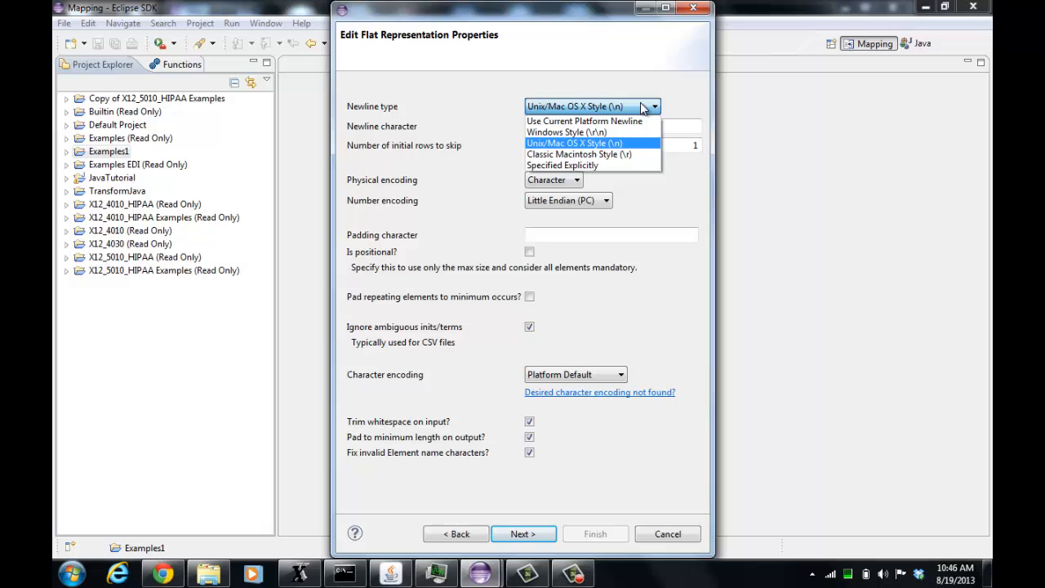
left_click(609, 144)
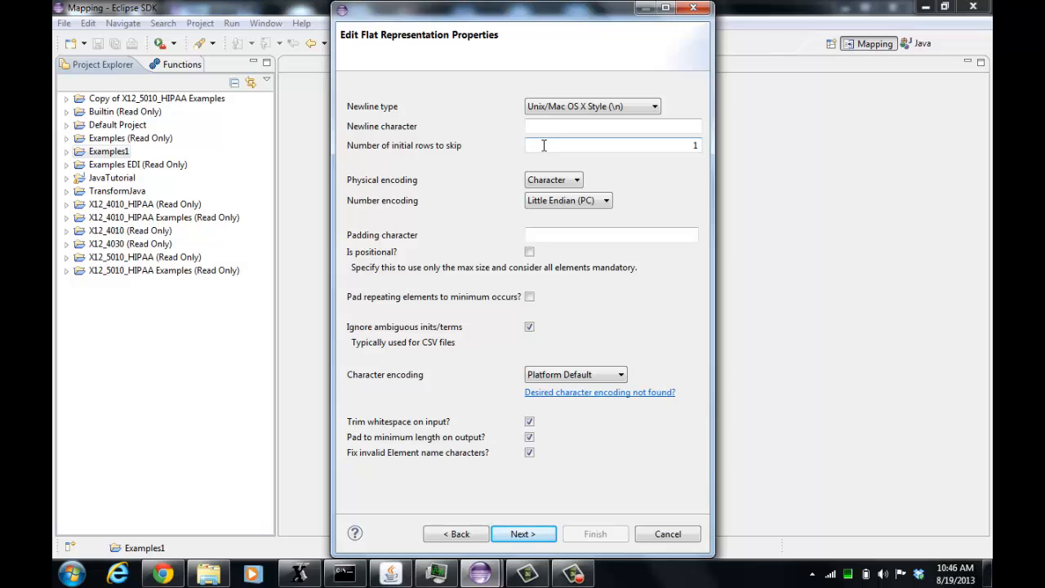
left_click(560, 182)
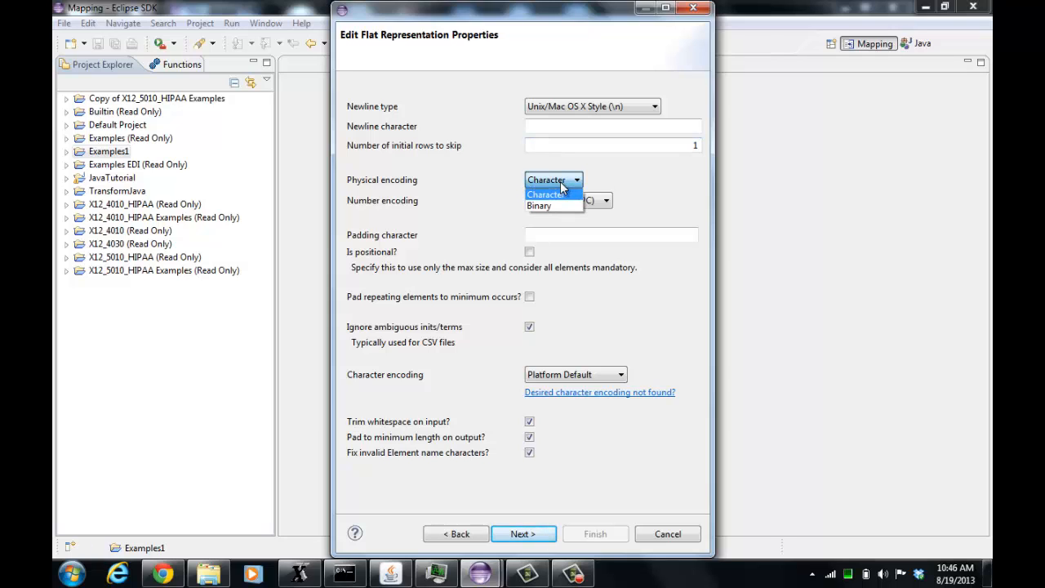
left_click(560, 181)
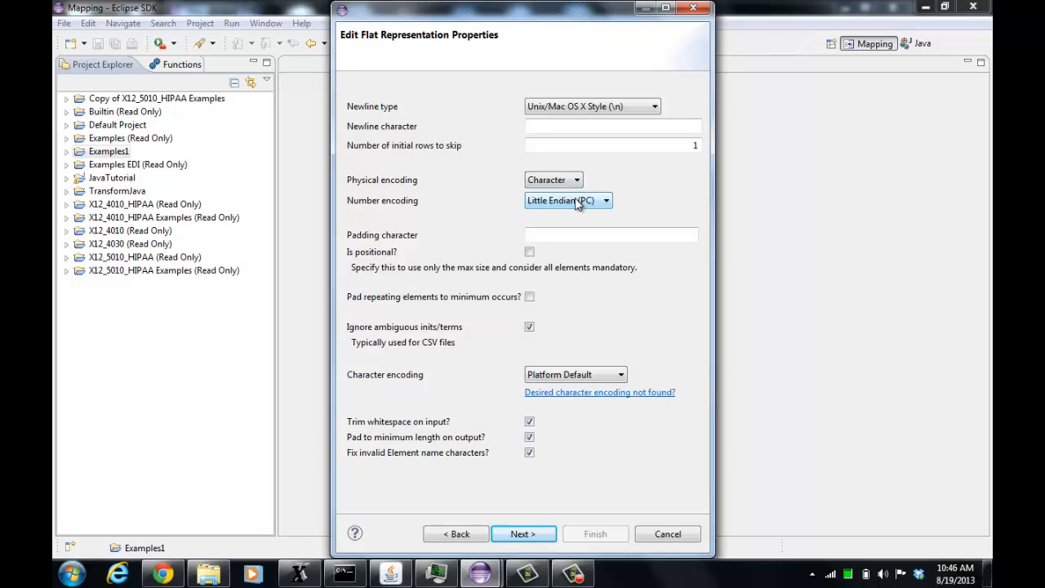
left_click(542, 236)
left_click(596, 377)
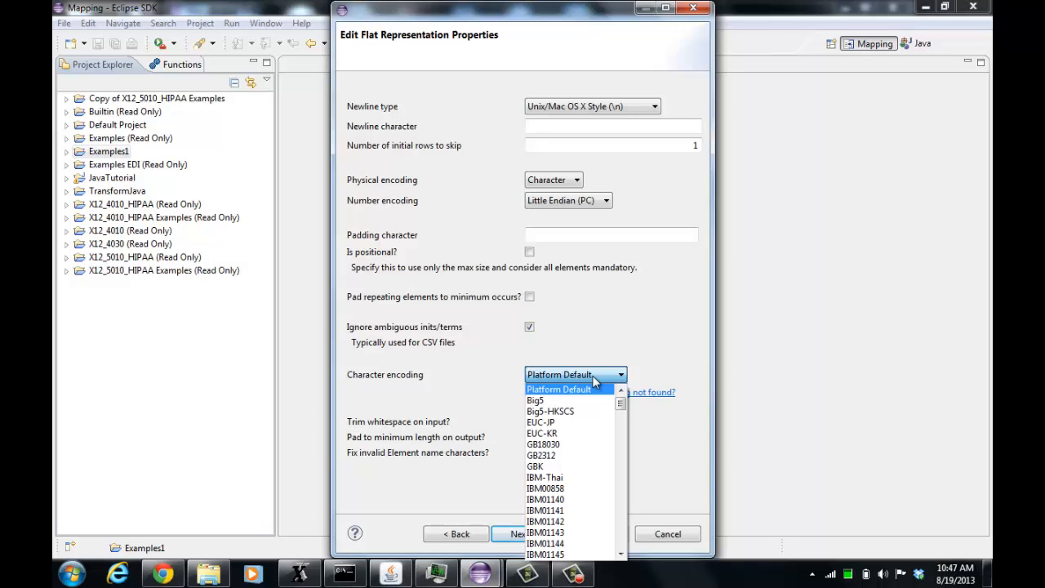
left_click(596, 377)
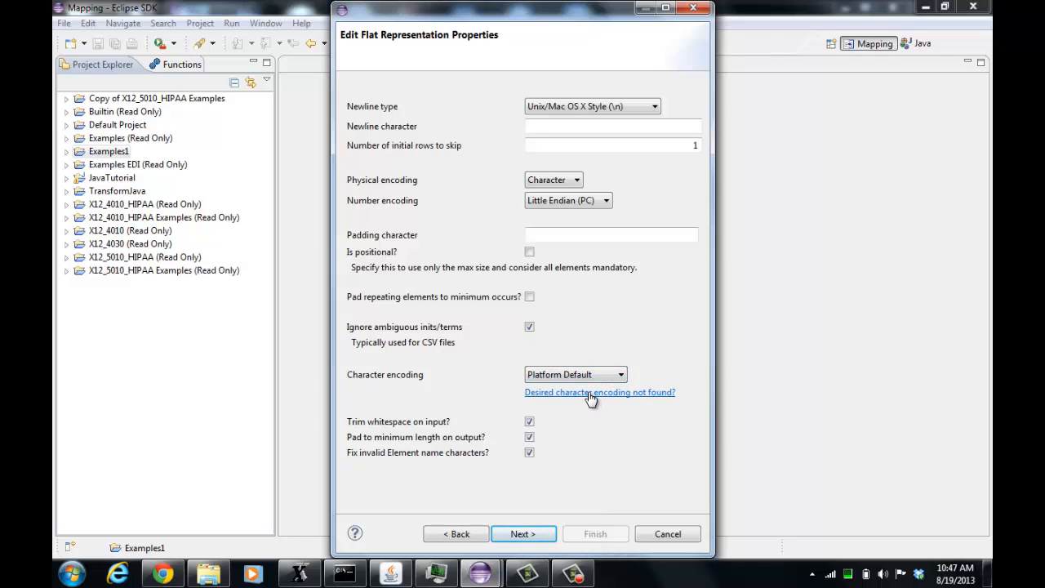
left_click(590, 394)
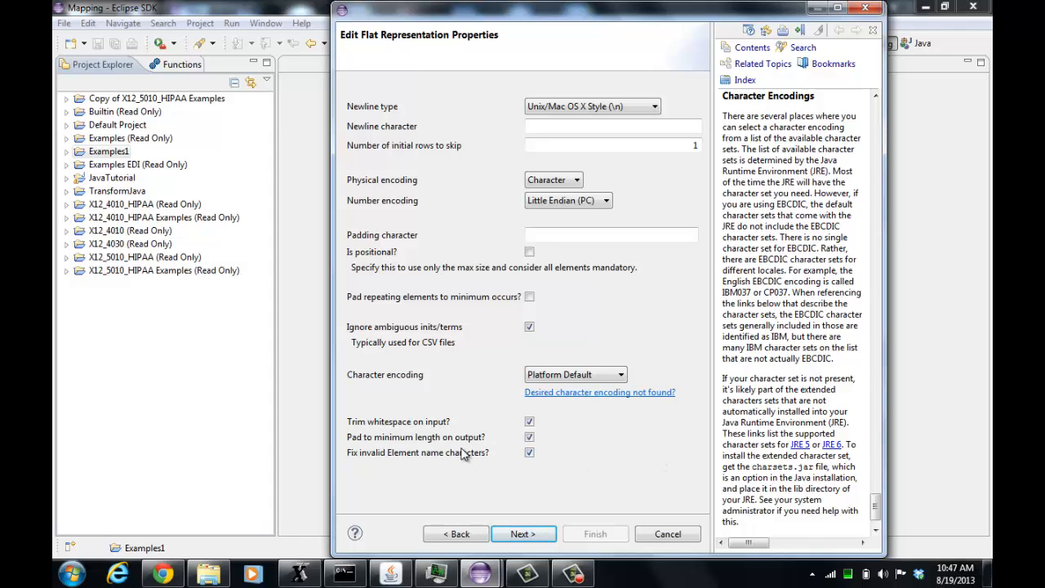
Step: Accept the flat representation properties and finish the CSV import
left_click(524, 534)
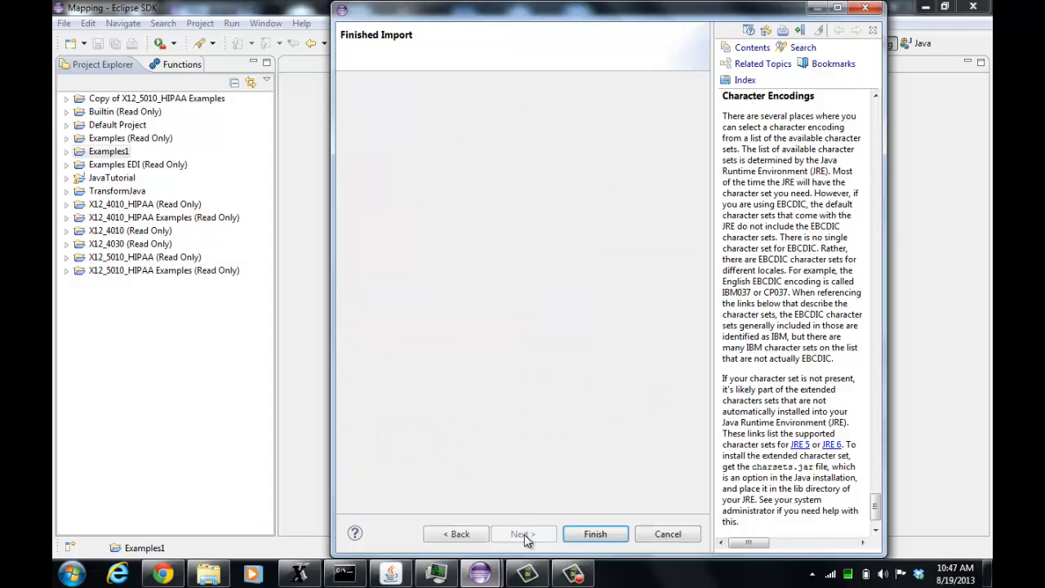
left_click(595, 535)
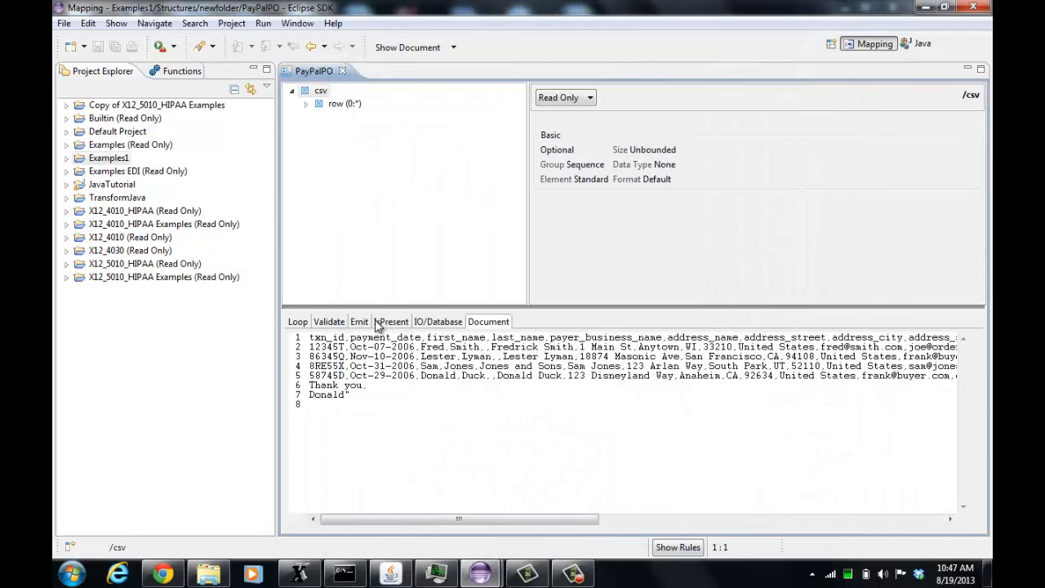
Step: Expand the row element of the imported structure and check the options for selecting a sample document
left_click(347, 106)
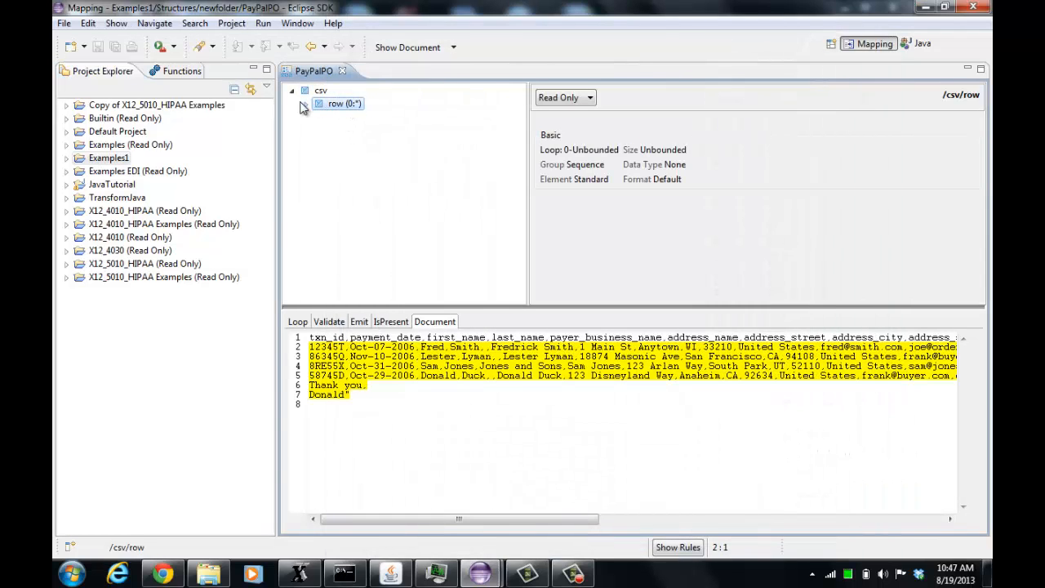
left_click(304, 105)
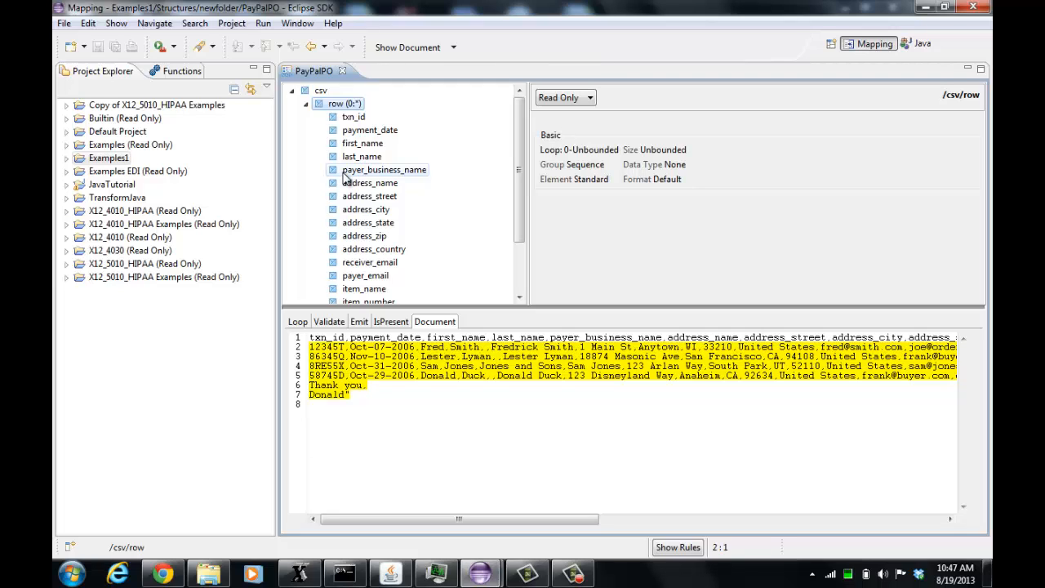
left_click(453, 48)
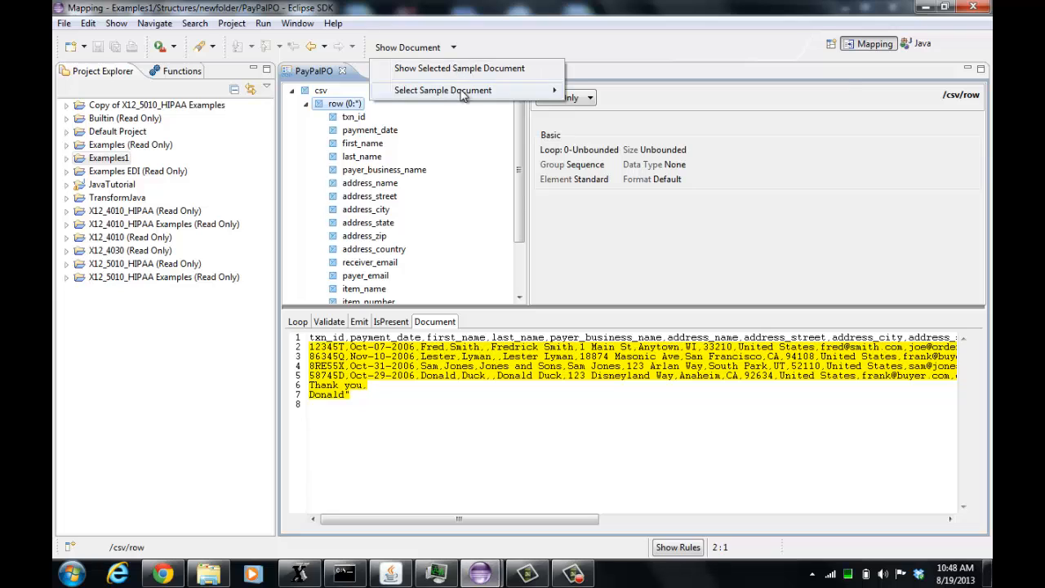
mouse_move(463, 96)
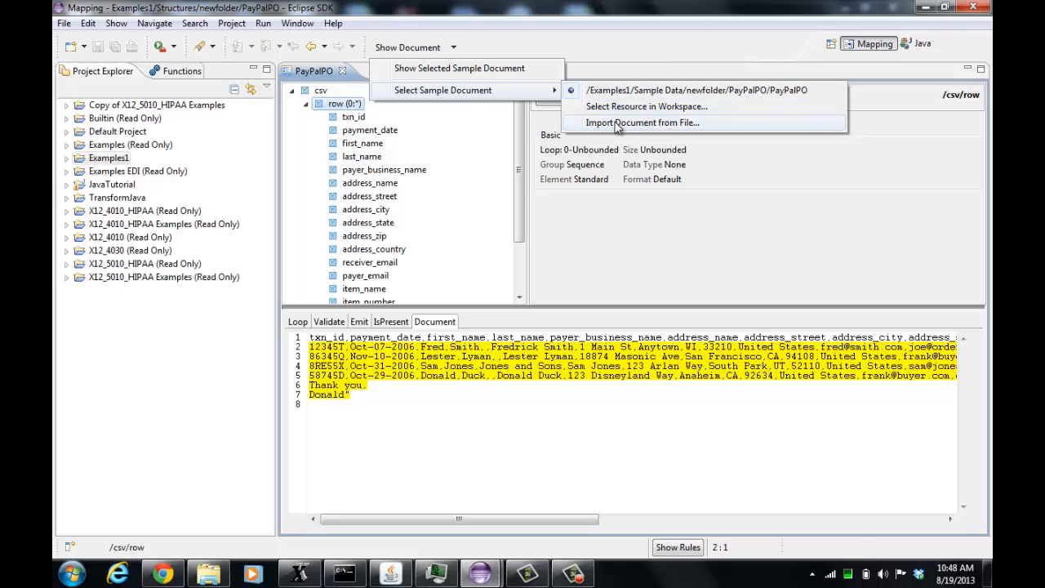
left_click(521, 44)
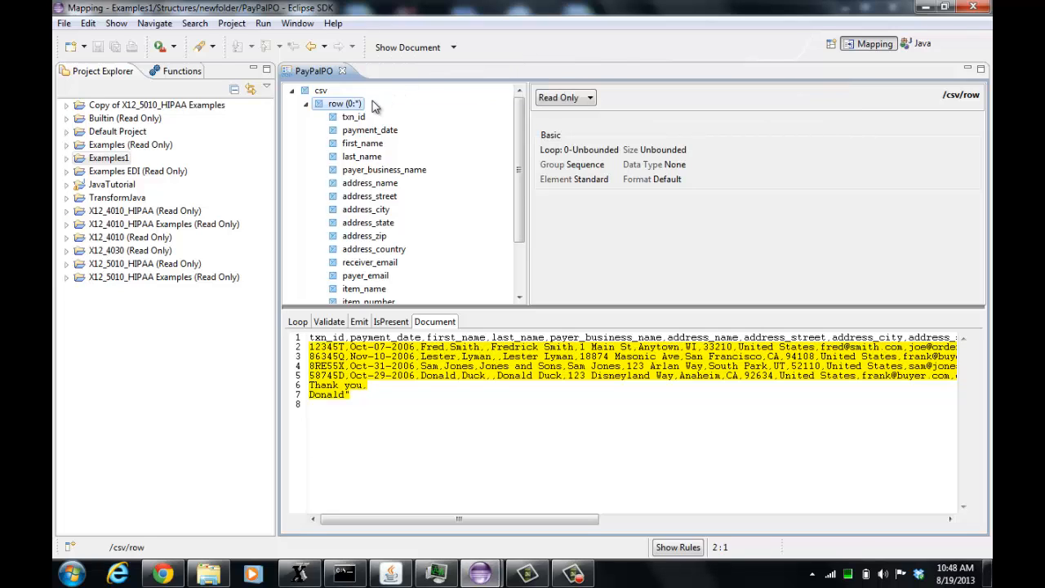
Step: Enlarge the structure tree area and highlight the txn_id, payment_date and first_name fields in the sample data
left_click_drag(437, 307, 437, 341)
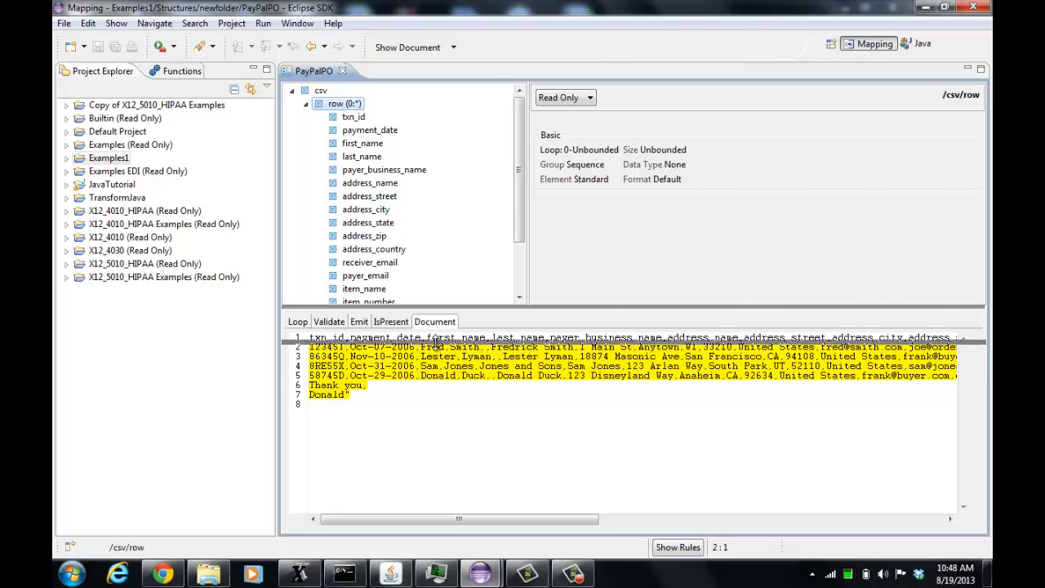
left_click(355, 119)
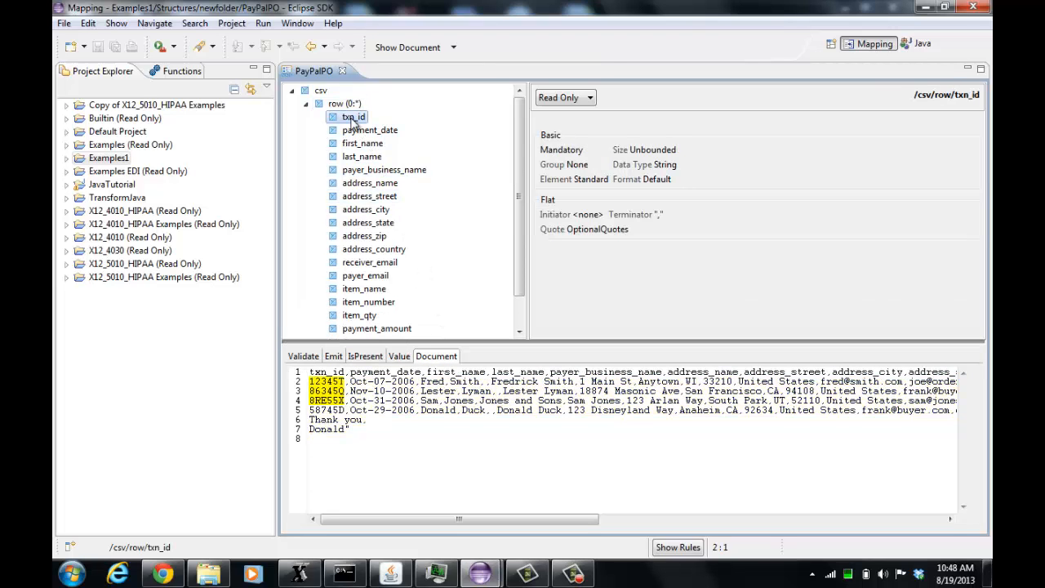
left_click(369, 132)
left_click(366, 145)
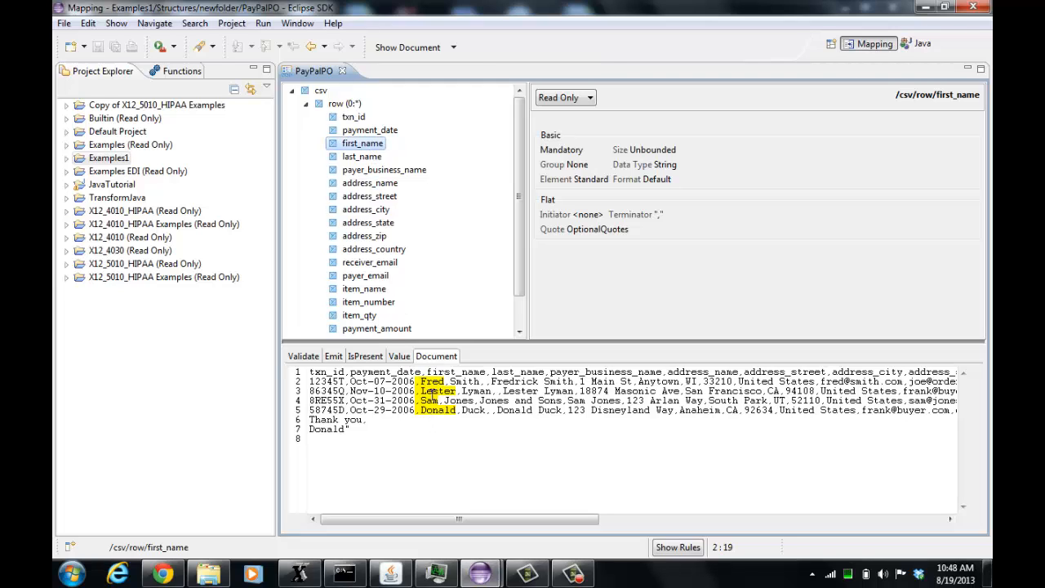
Step: Link the project explorer to the open editor and expand the Representations of the PayPalPO structure
left_click(250, 89)
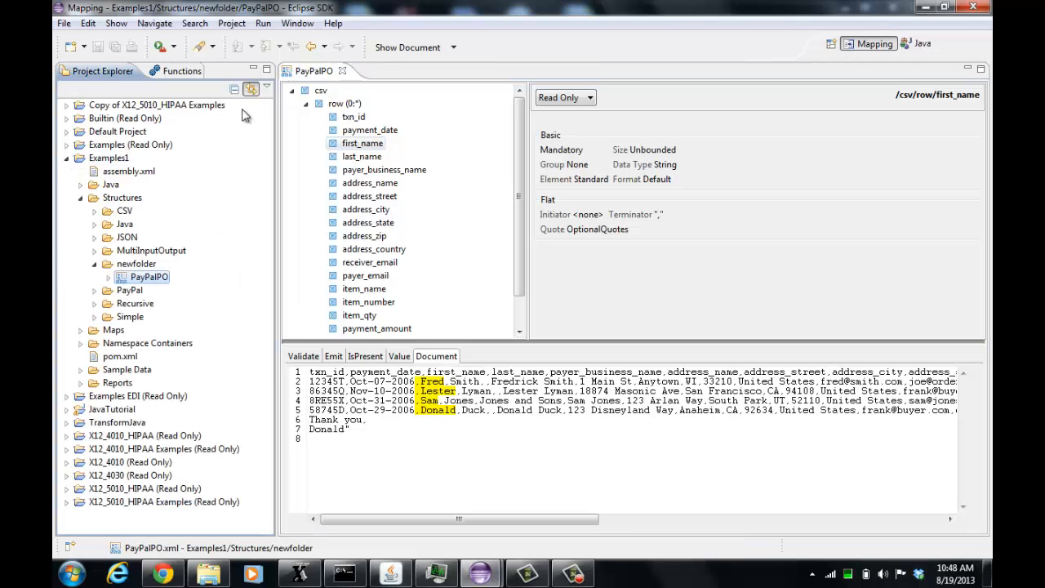
left_click(108, 278)
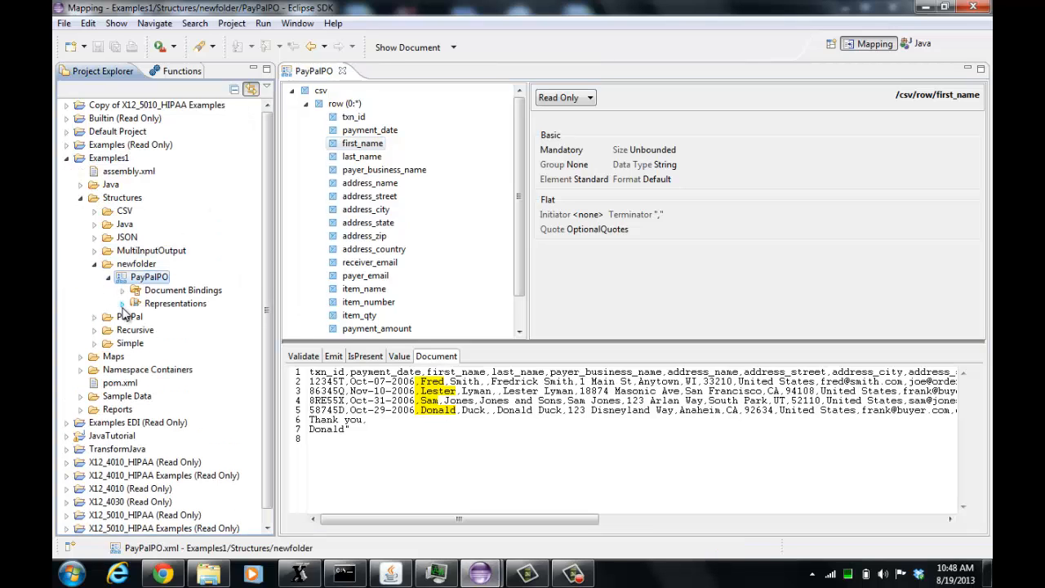
left_click(122, 304)
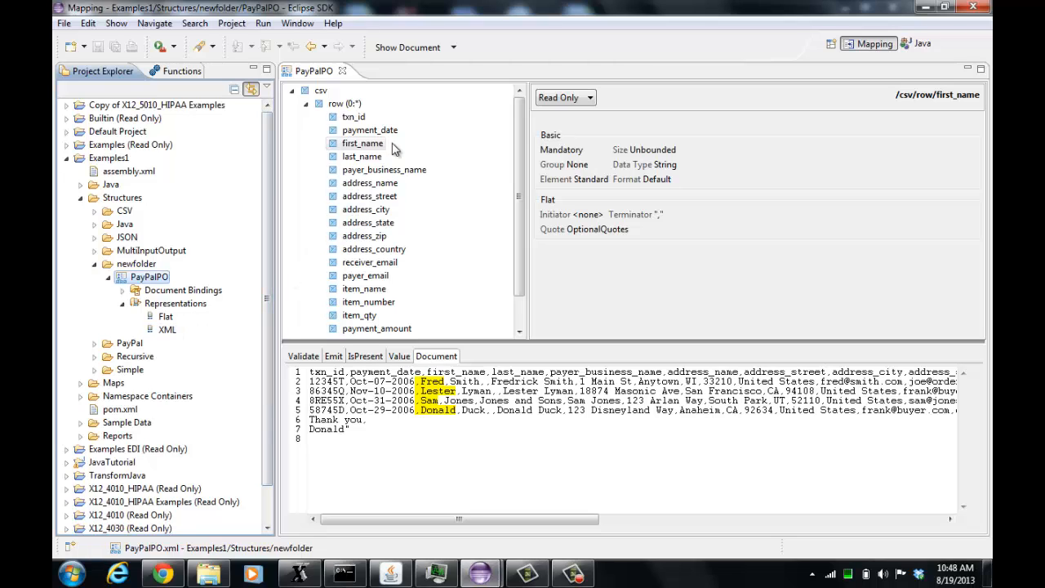
Step: Show the PayPalPO sample document in its XML representation
left_click(408, 48)
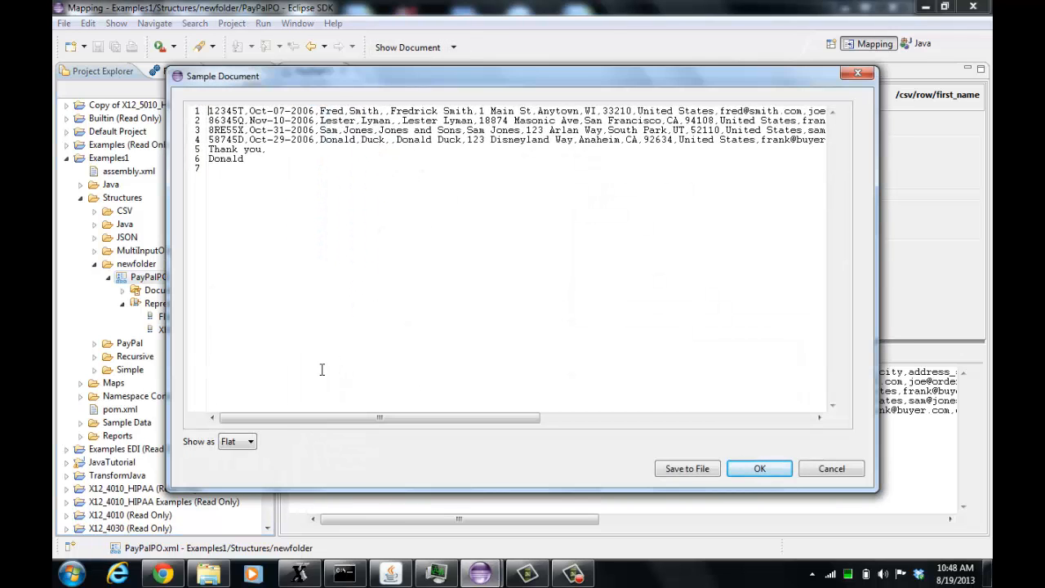
left_click(250, 443)
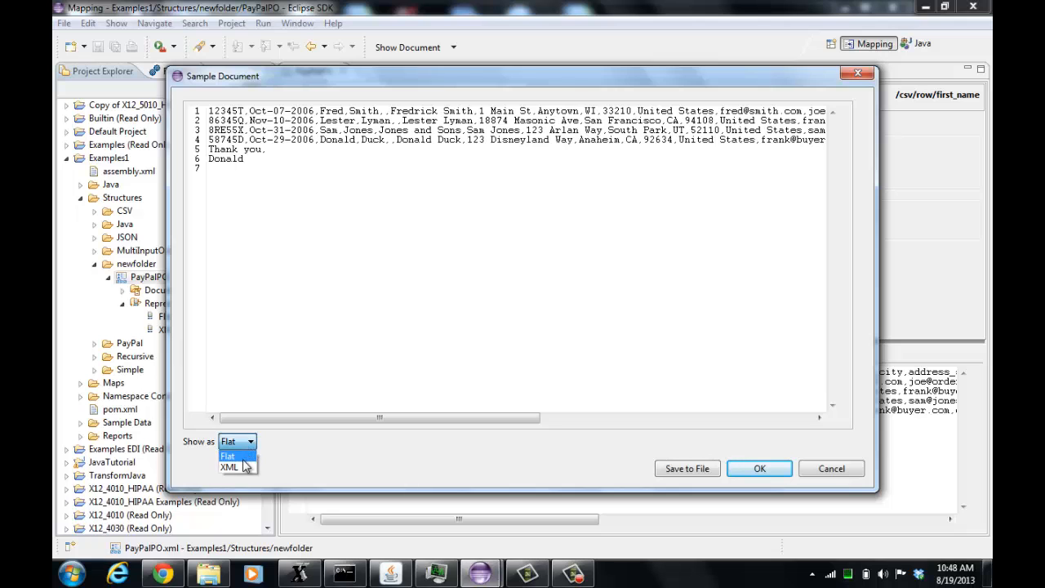
left_click(231, 467)
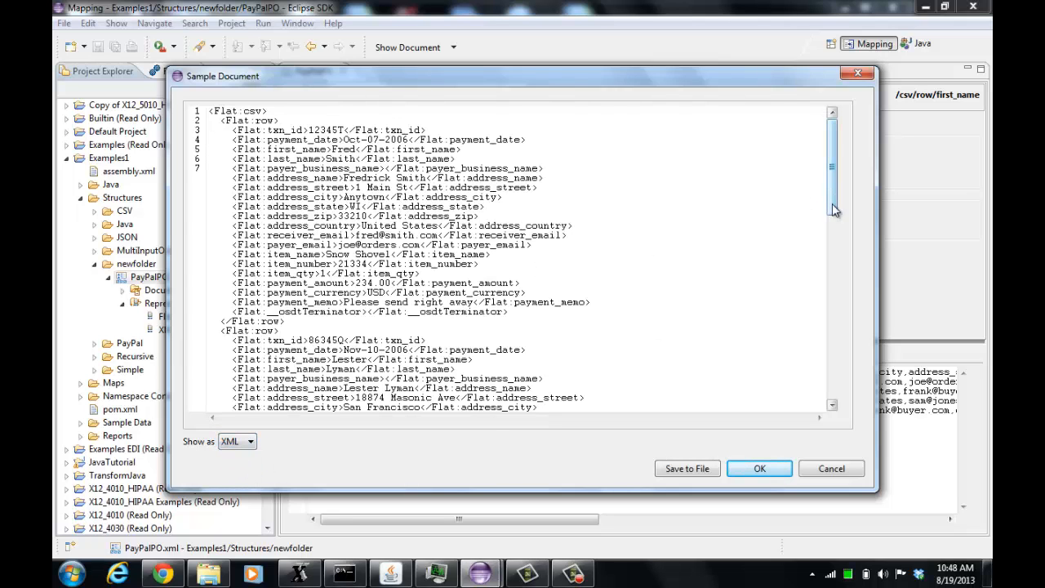
Step: Read through the rest of the XML sample document, show it in the Flat representation, and close the sample document
left_click_drag(833, 200, 817, 307)
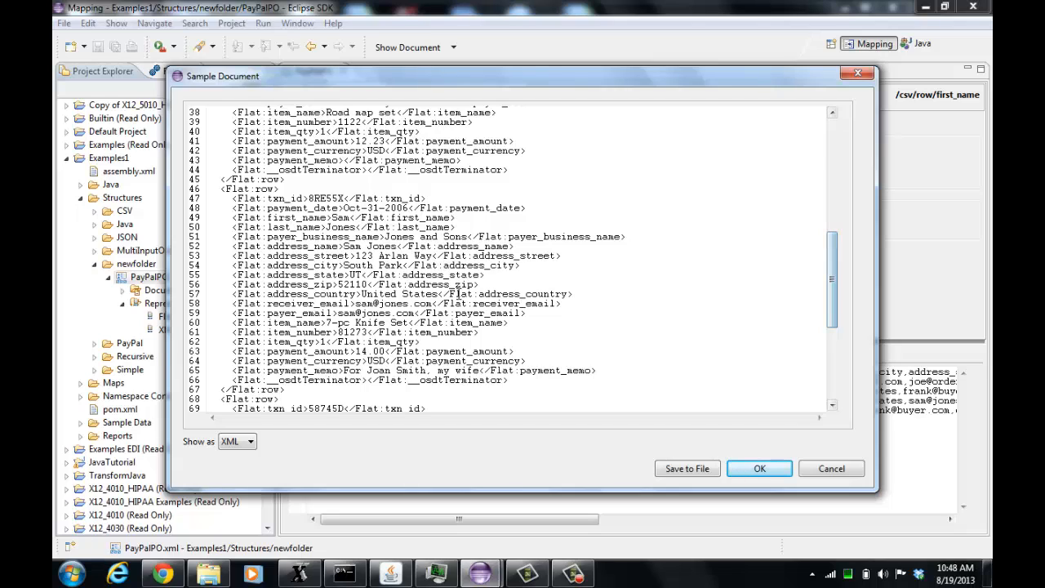
left_click(237, 442)
left_click(235, 464)
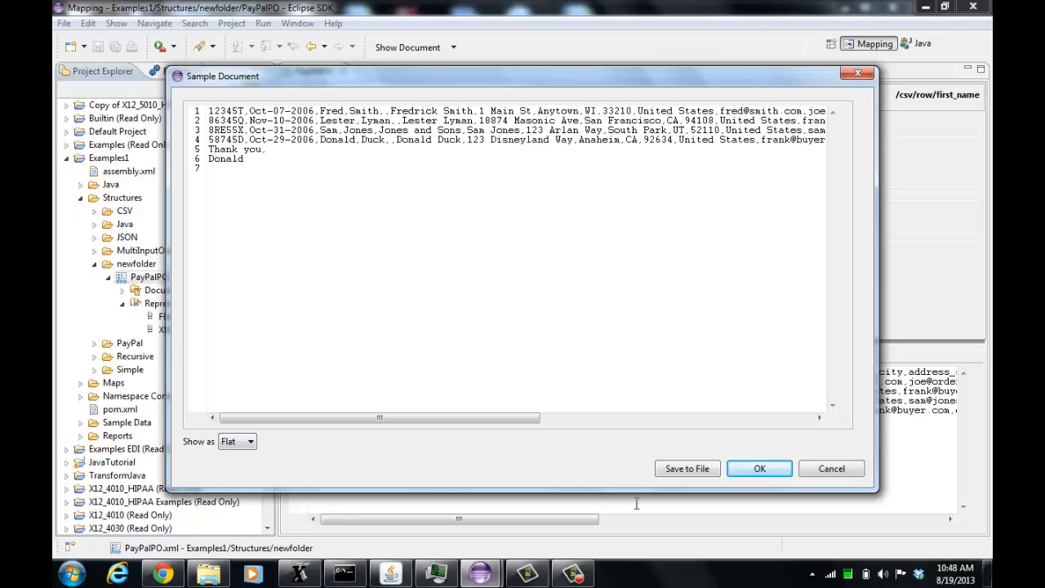
left_click(762, 473)
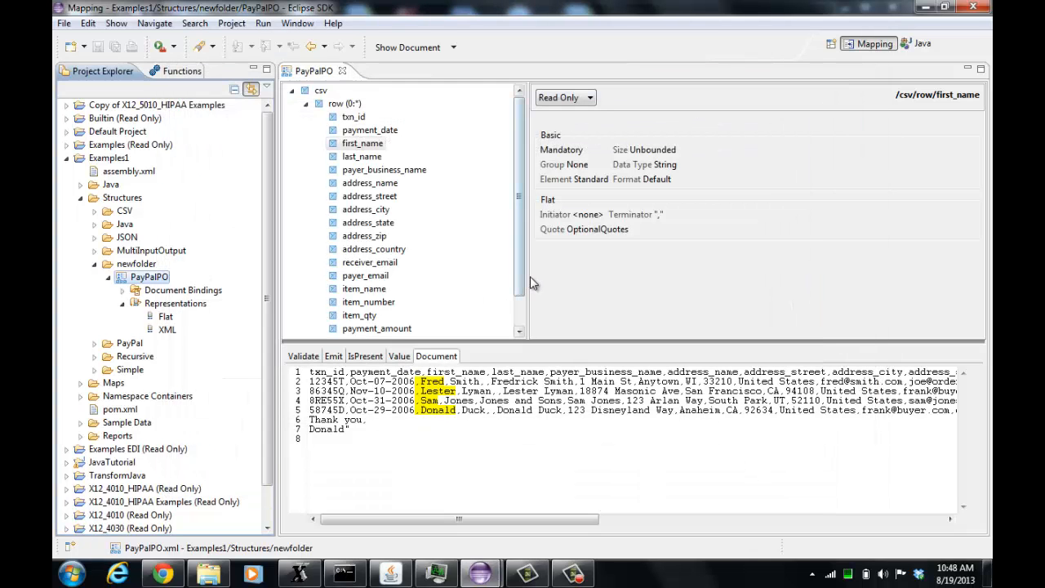
Step: Enlarge the structure tree area and compare the properties of the row element with those of its txn_id and payment_date fields
mouse_move(520, 274)
left_mouse_down()
mouse_move(518, 295)
mouse_move(521, 270)
left_mouse_up()
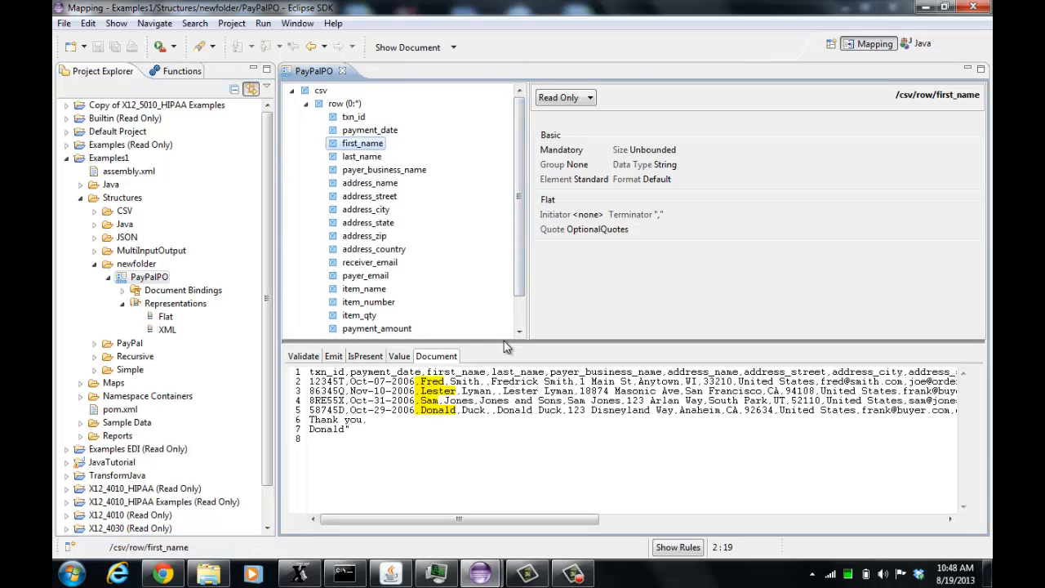
left_click_drag(505, 342, 506, 367)
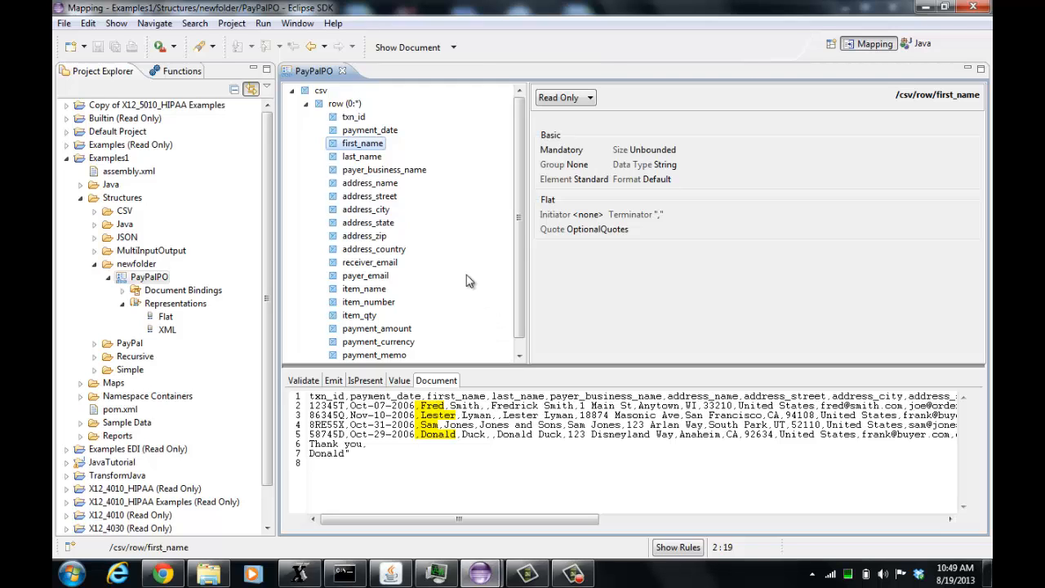
left_click(341, 106)
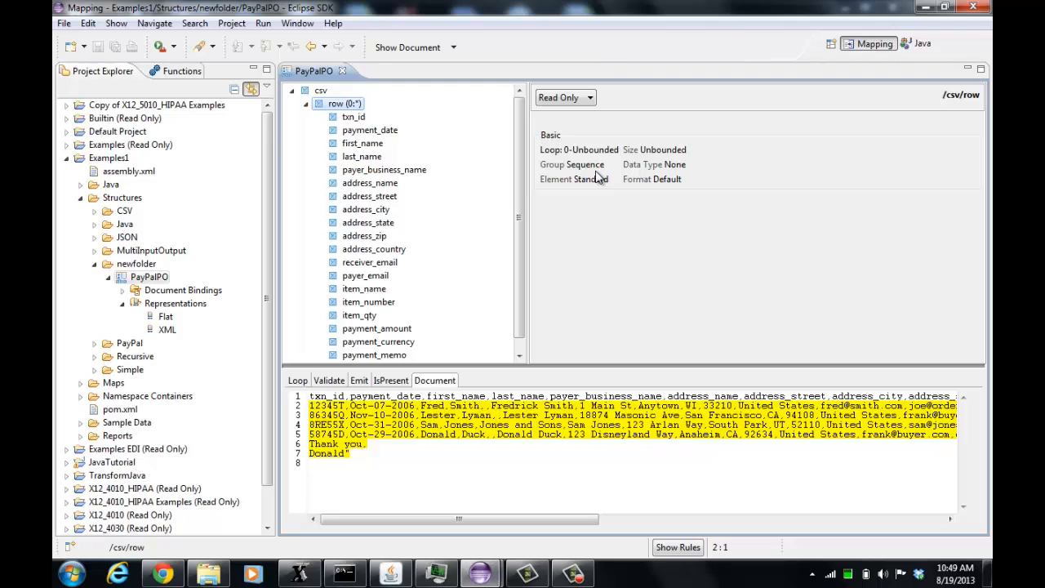
left_click(387, 137)
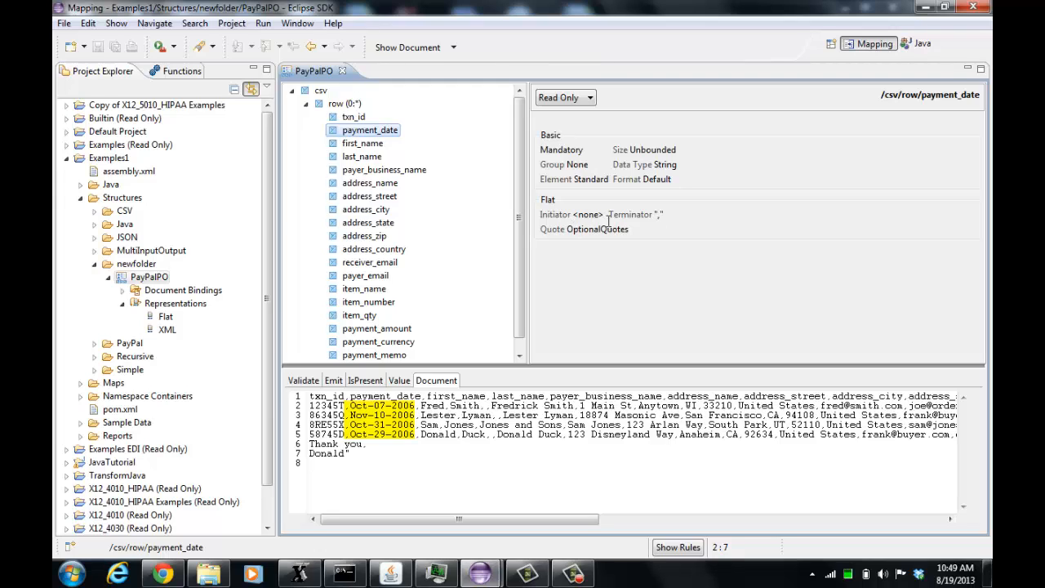
left_click(343, 104)
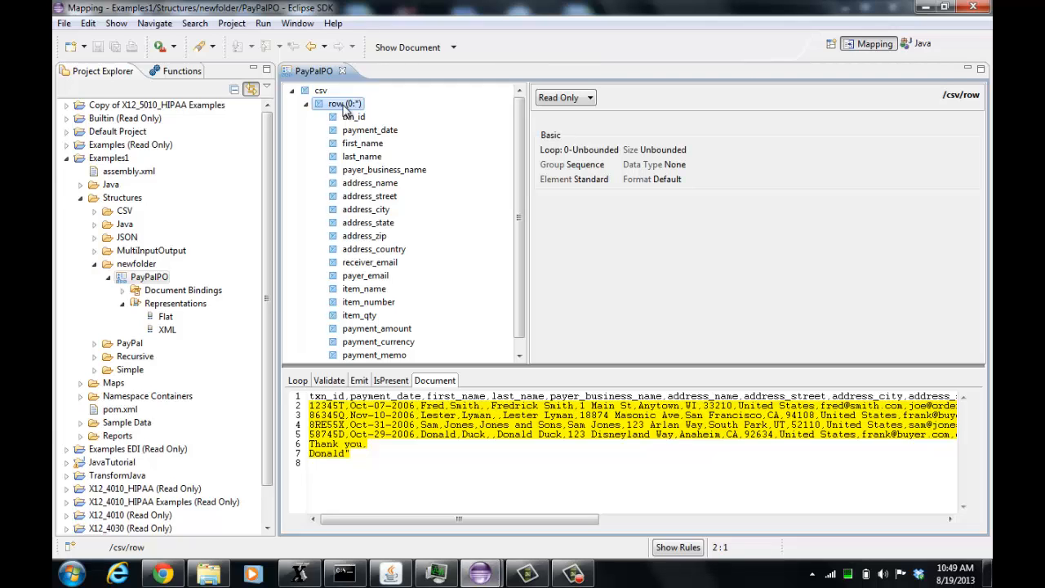
left_click(353, 117)
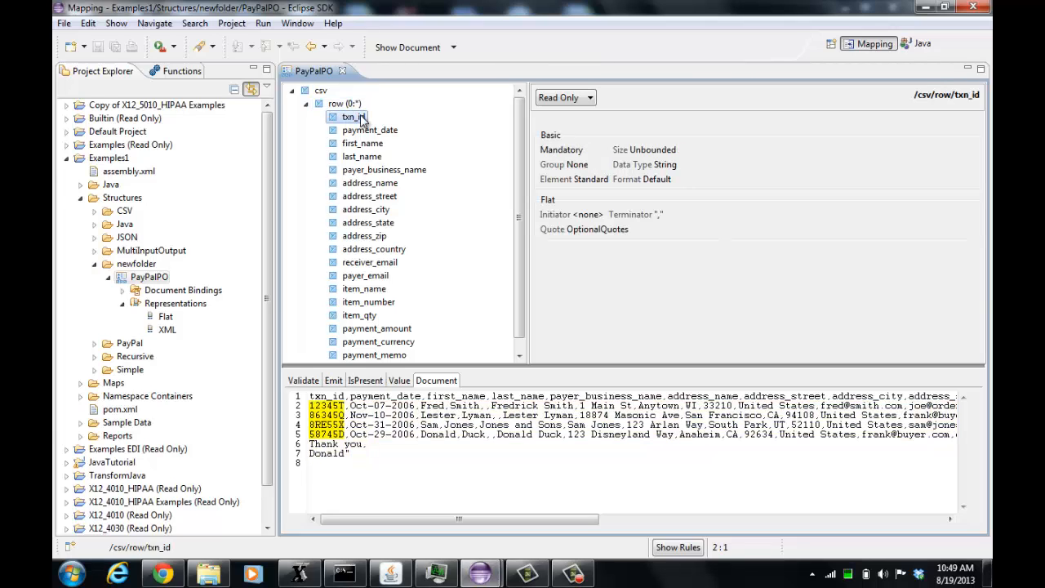
left_click(367, 134)
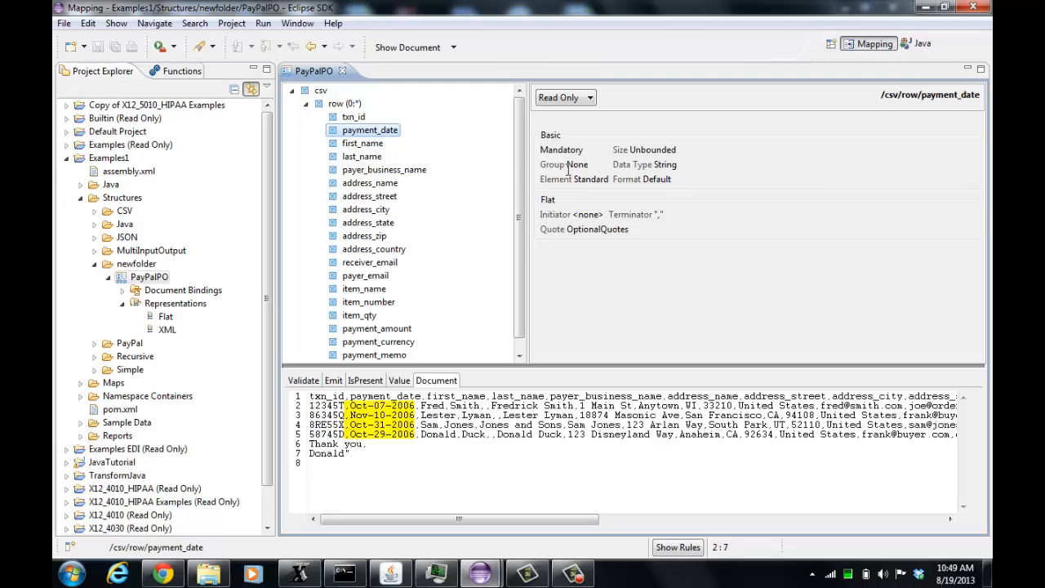
Step: Switch the properties of the last_name field from Read Only to Editable
left_click(376, 161)
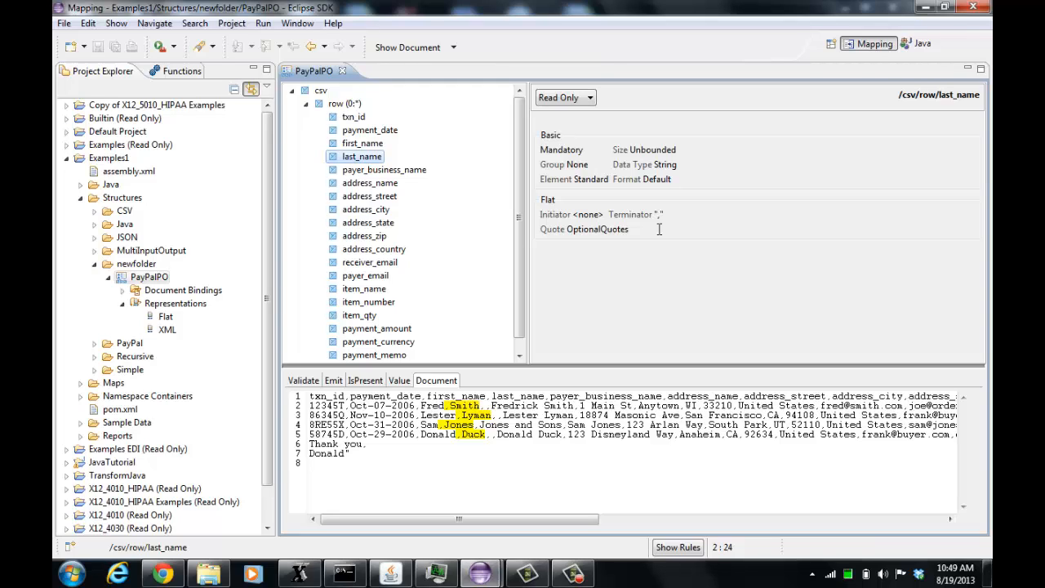
left_click(577, 99)
left_click(575, 111)
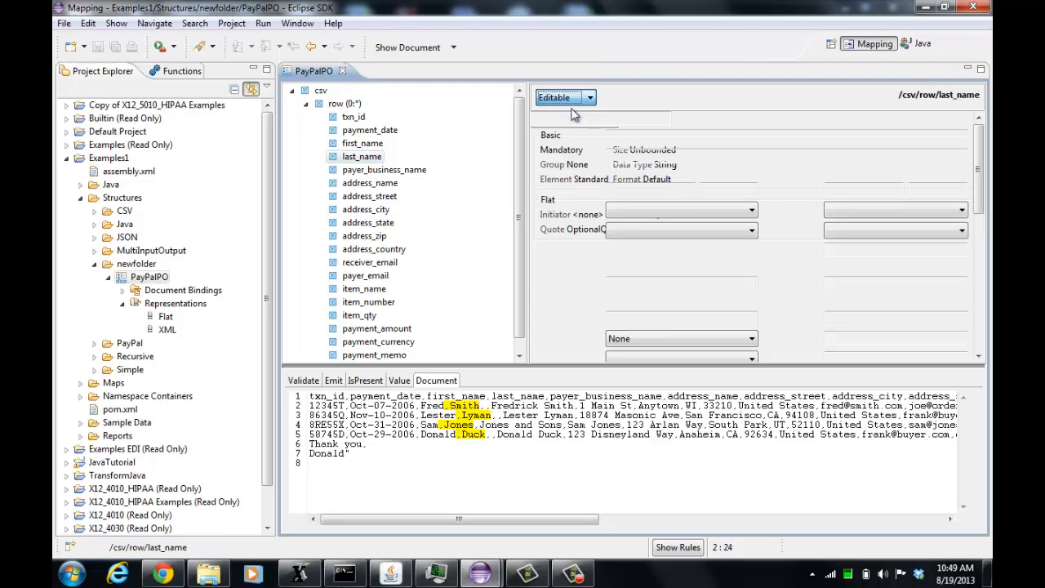